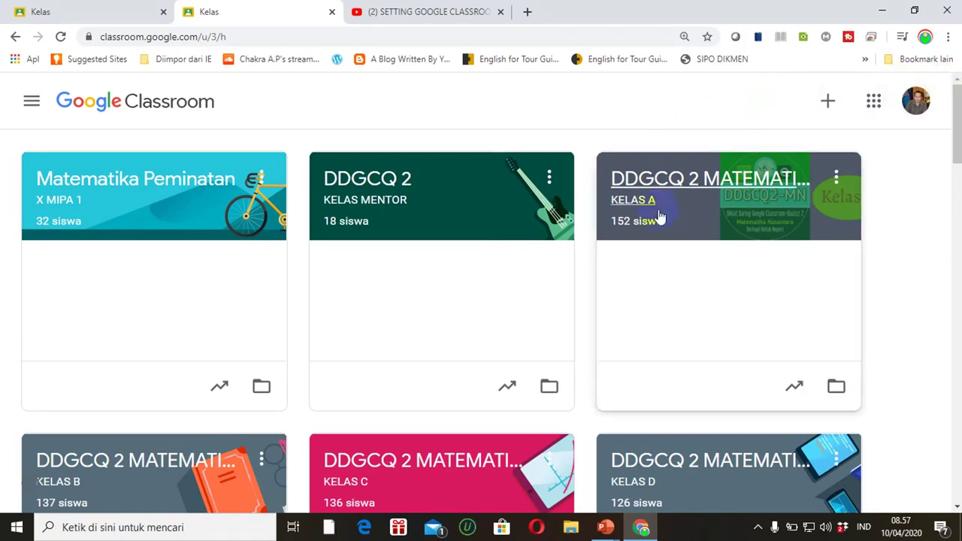
Copy the DDGCQ 2 MATEMATIKA NUSANTARA class of KELAS A as a new class with the section KELAS U.
left_click(551, 184)
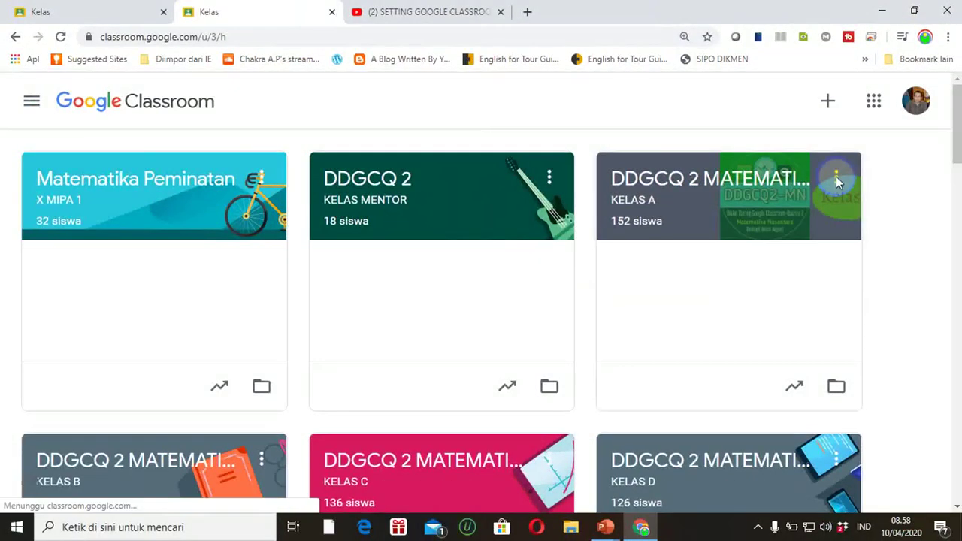
left_click(585, 267)
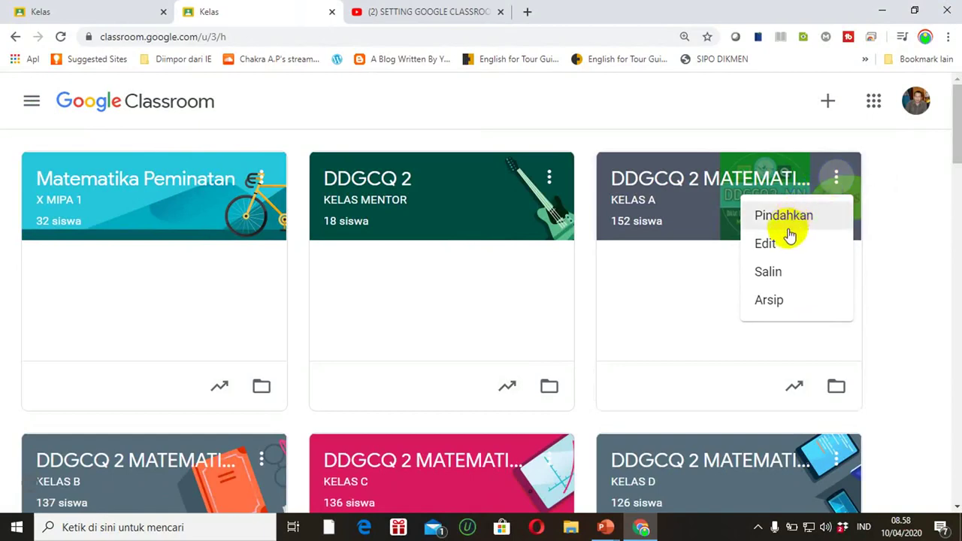
left_click(774, 272)
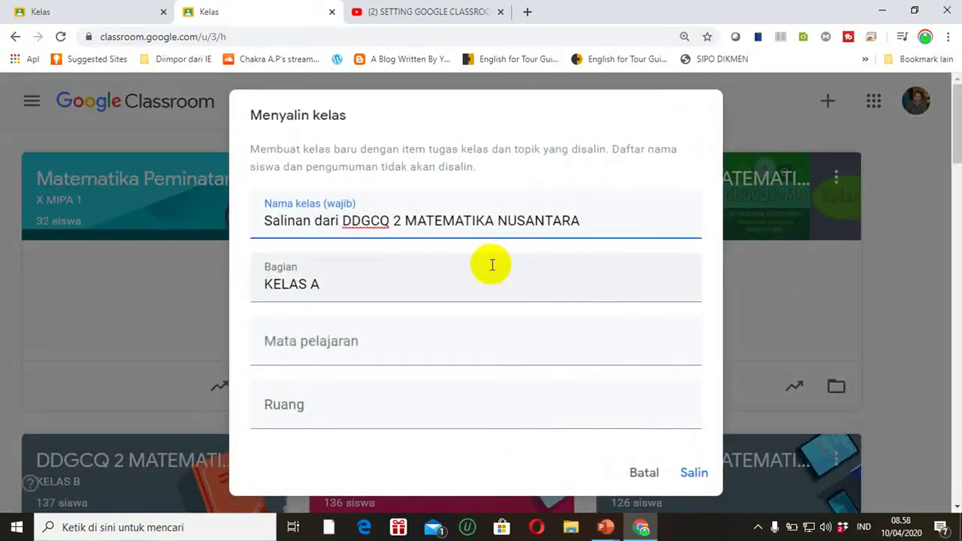
left_click(346, 284)
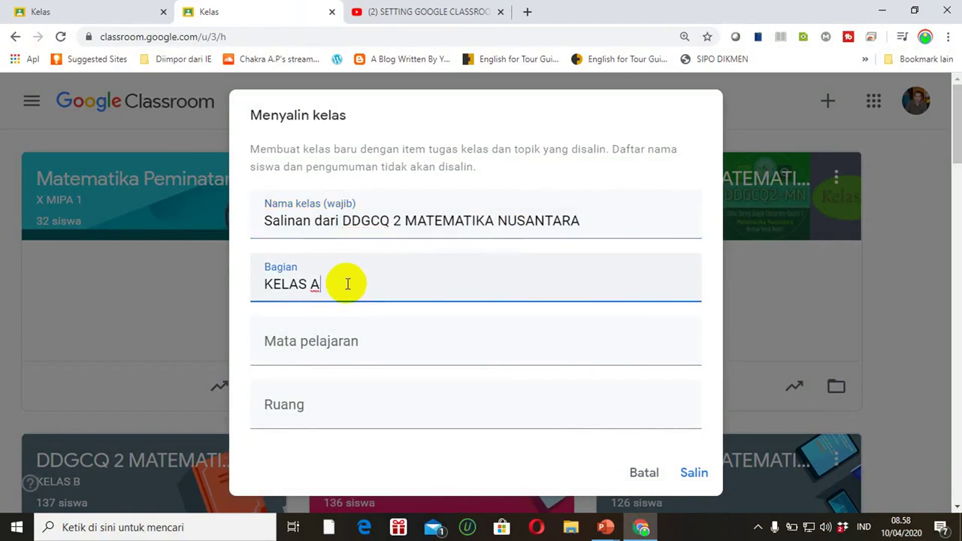
key("BackSpace")
type("U")
left_click(691, 473)
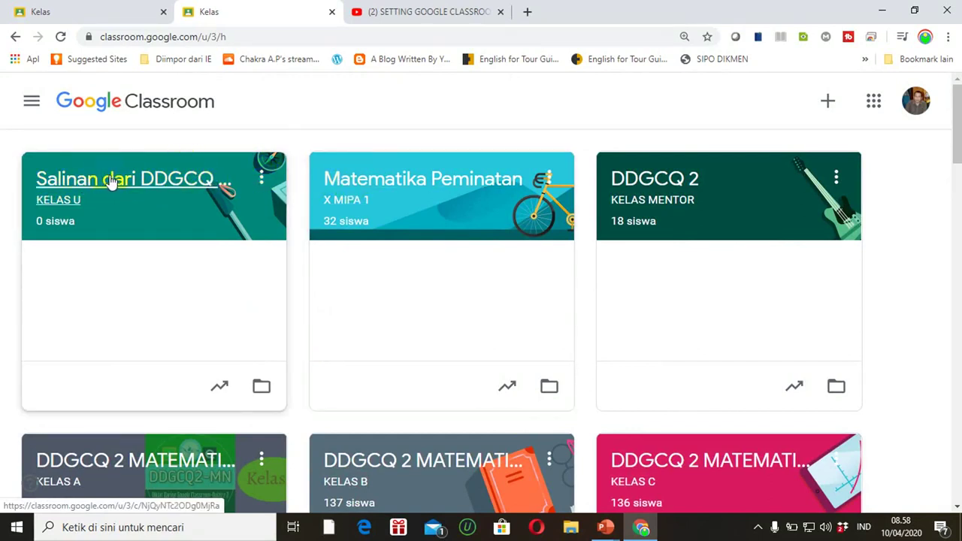
Remove "Salinan dari" from the copied KELAS U class name, leaving DDGCQ 2 MATEMATIKA NUSANTARA, and save it.
left_click(261, 178)
left_click(199, 246)
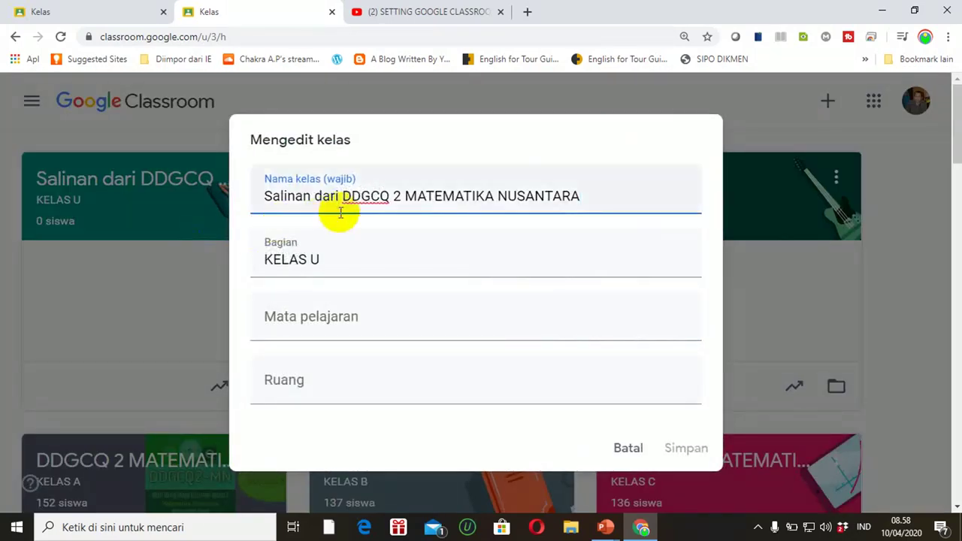
double_click(342, 196)
mouse_move(342, 195)
left_mouse_down()
mouse_move(215, 200)
mouse_move(342, 192)
left_mouse_up()
left_click(342, 194)
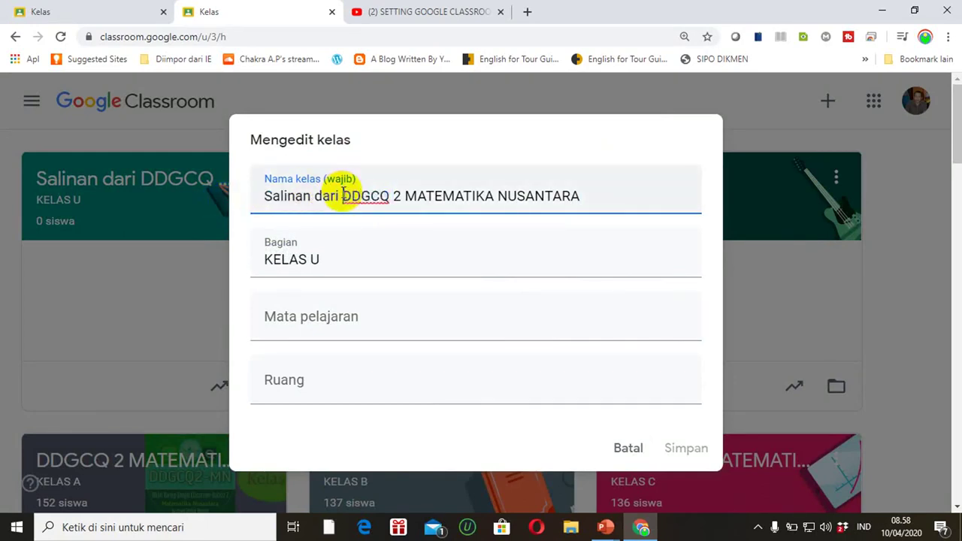
key("BackSpace")
key("ctrl+BackSpace")
key("ctrl+BackSpace")
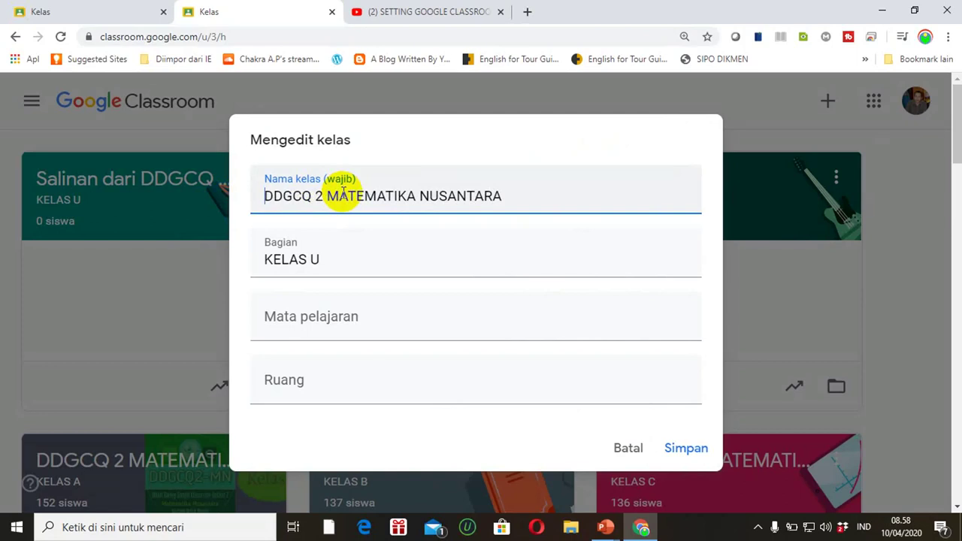
left_click(687, 449)
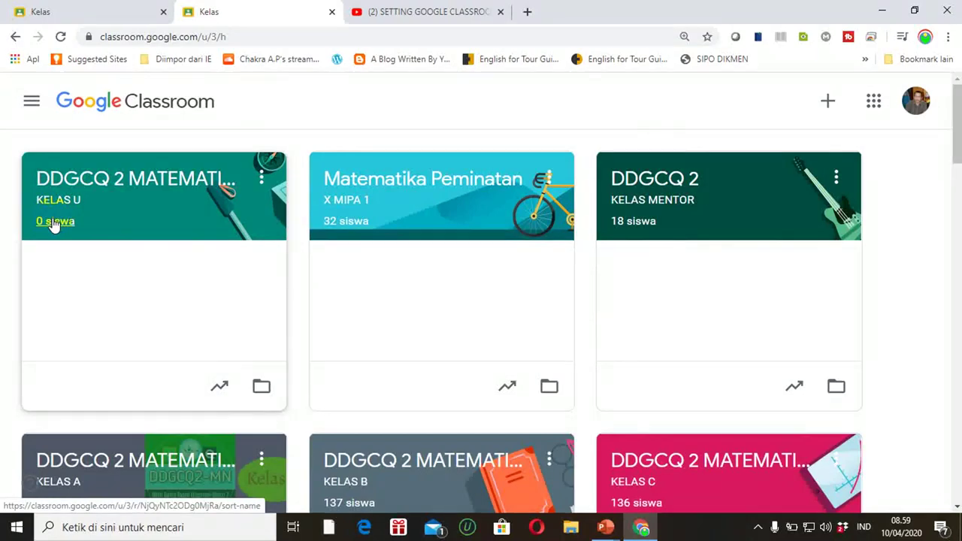
Open the KELAS U class and look through the classwork items copied into it.
left_click(96, 175)
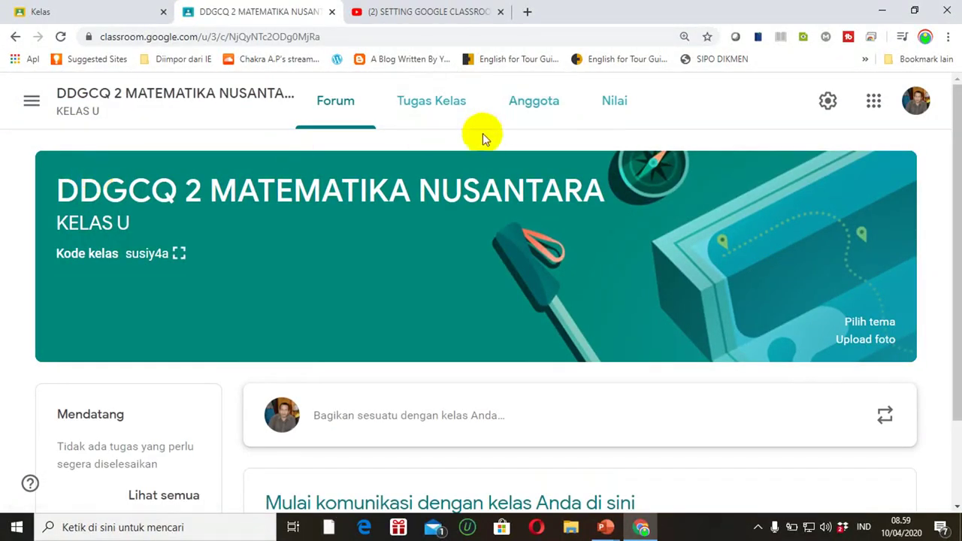
left_click(421, 118)
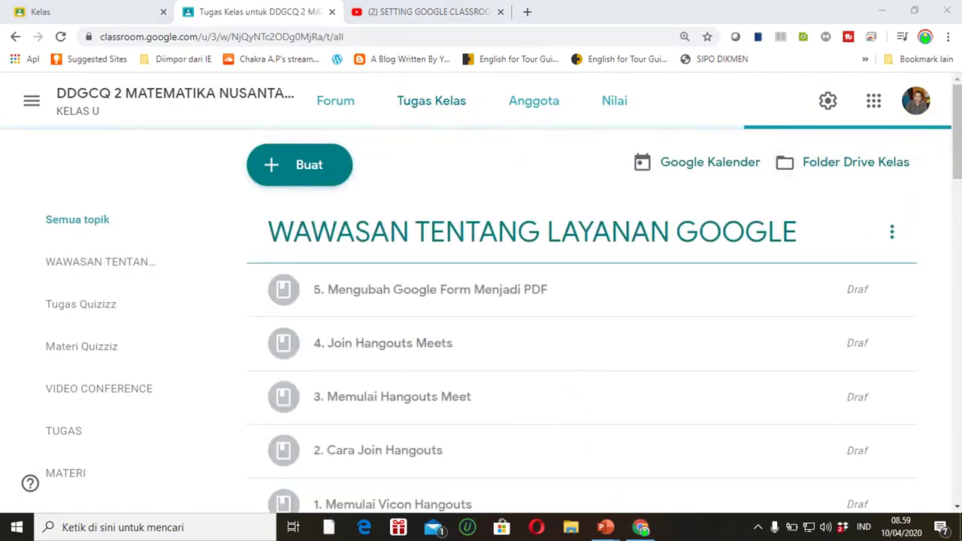
mouse_move(953, 165)
left_mouse_down()
mouse_move(953, 199)
mouse_move(953, 150)
mouse_move(955, 318)
mouse_move(952, 150)
mouse_move(955, 161)
left_mouse_up()
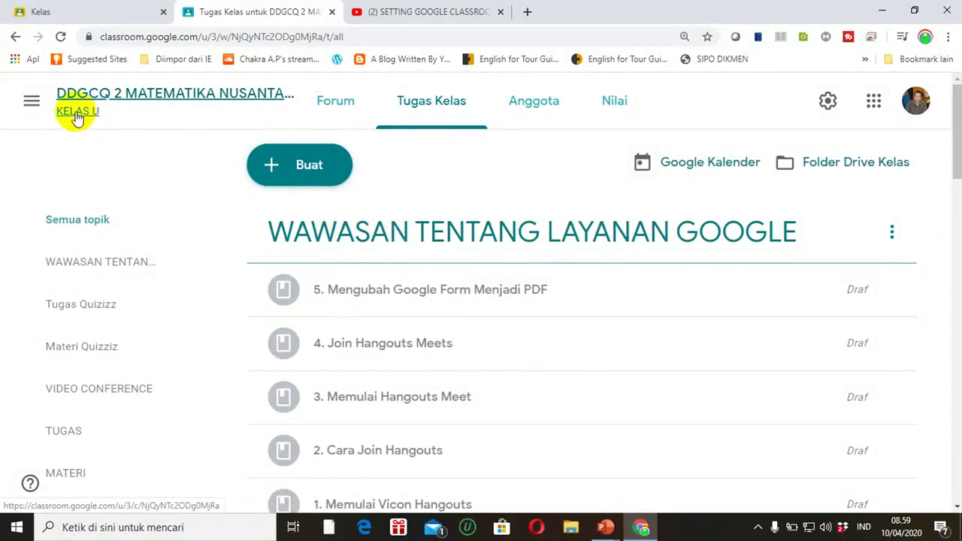
Switch to the KELAS A class and review its classwork for comparison with the copy.
left_click(32, 100)
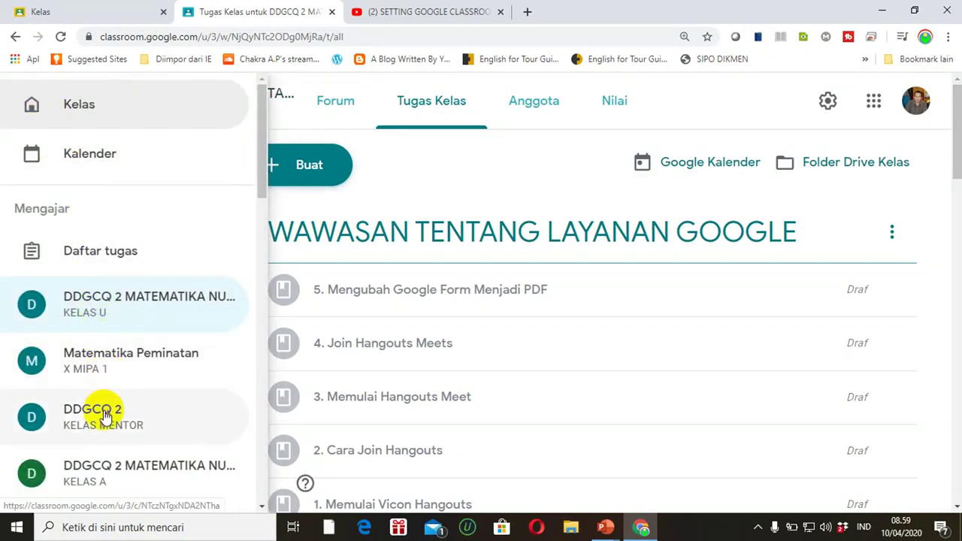
left_click(112, 467)
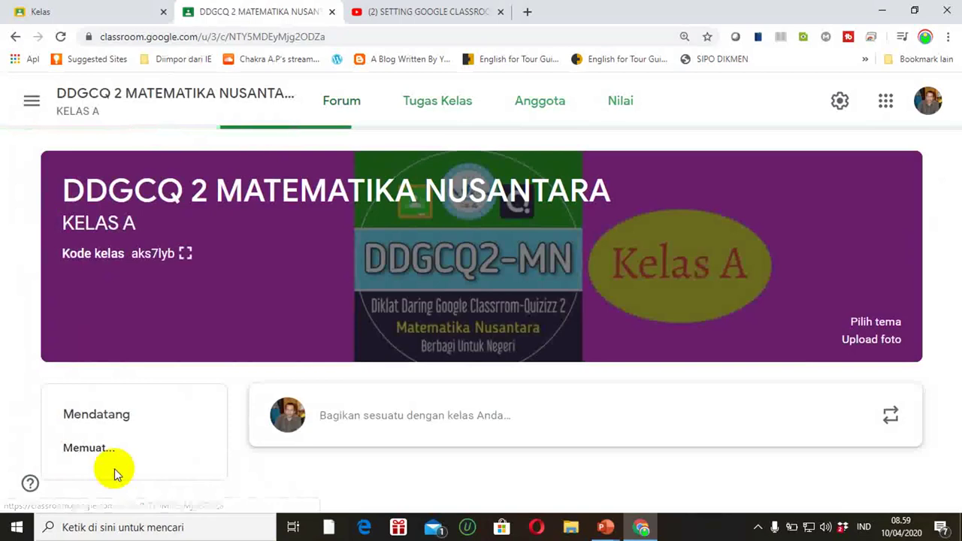
left_click(428, 103)
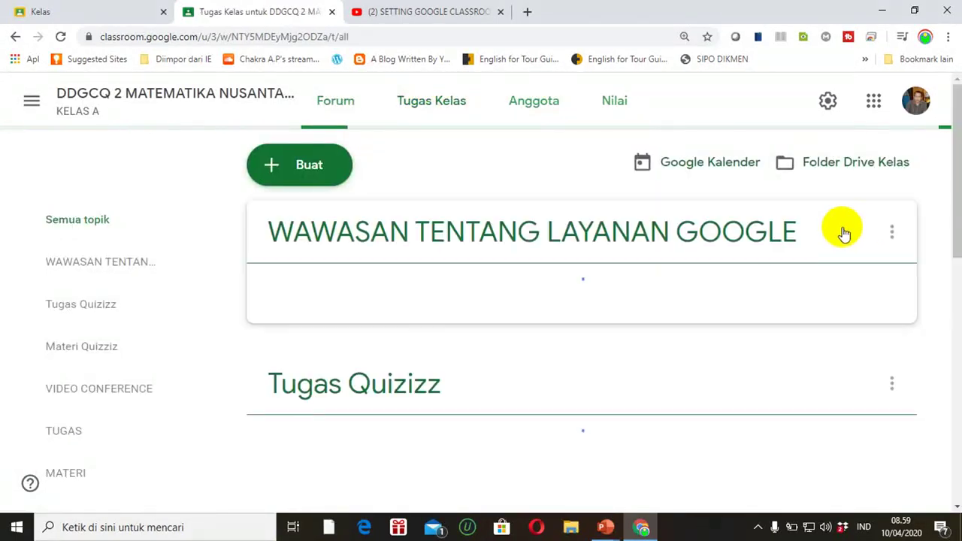
left_click_drag(956, 164, 951, 133)
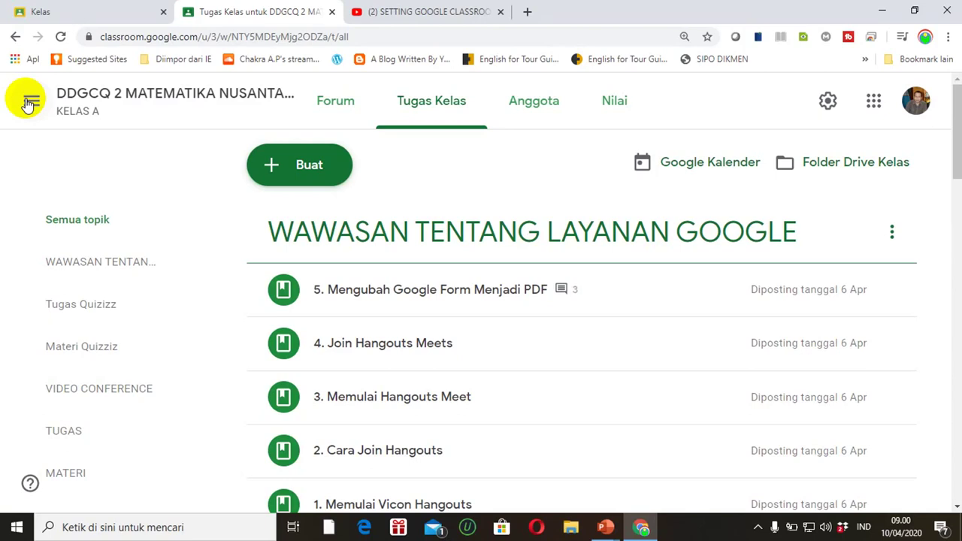
Return to the overview of all classes and look through the class cards.
left_click(27, 103)
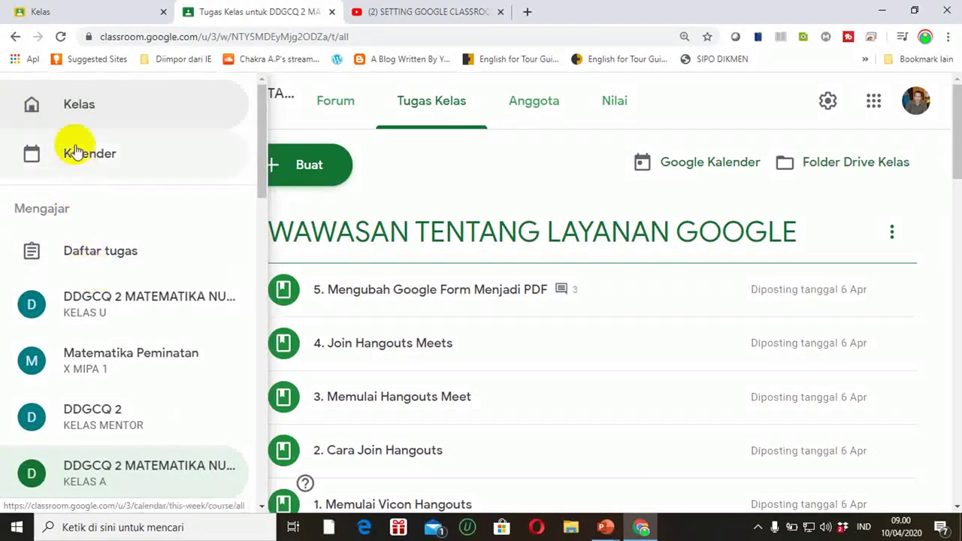
left_click(71, 113)
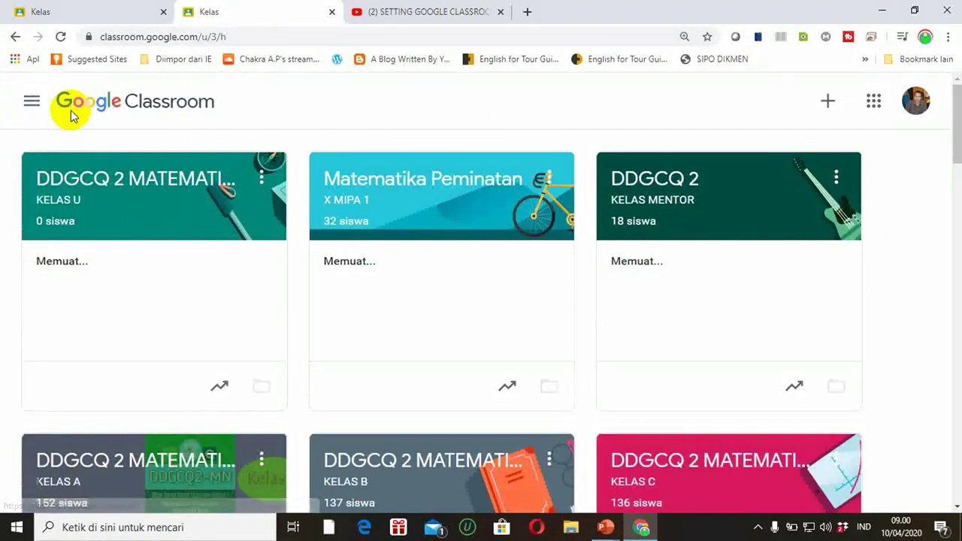
scroll(956, 113, "down", 2)
scroll(956, 112, "up", 2)
mouse_move(957, 101)
left_mouse_down()
mouse_move(958, 126)
mouse_move(956, 95)
left_mouse_up()
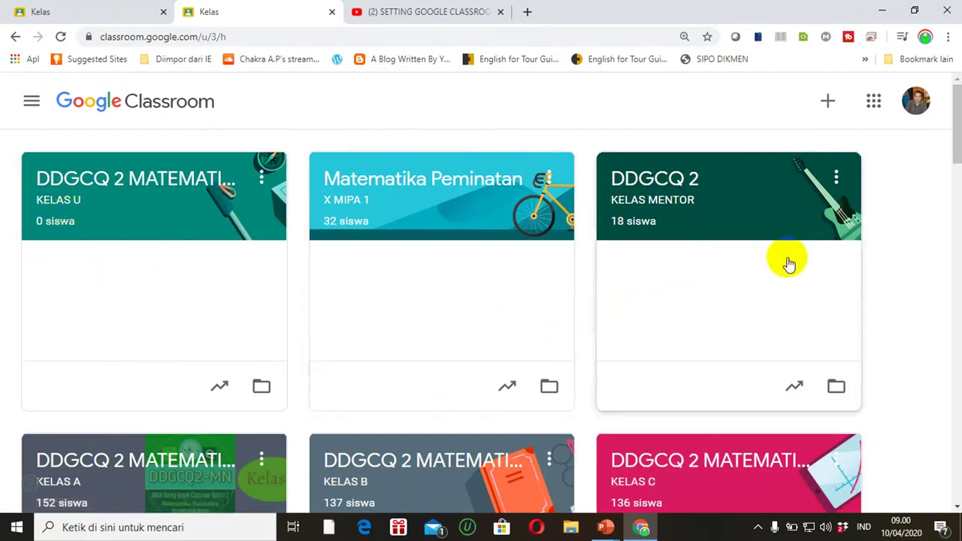
mouse_move(954, 158)
left_mouse_down()
mouse_move(955, 167)
mouse_move(955, 159)
left_mouse_up()
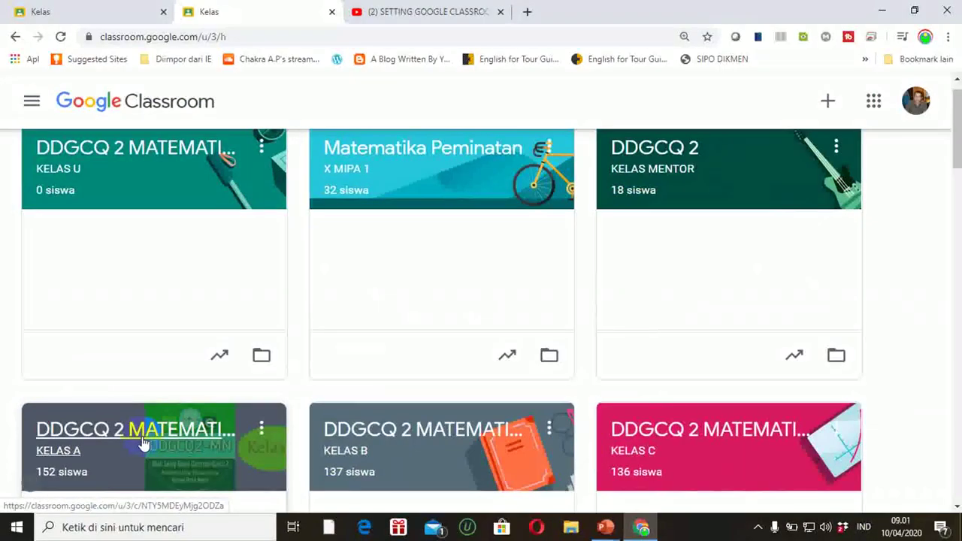
Open the classwork of KELAS A and start reusing an existing post there.
left_click(143, 444)
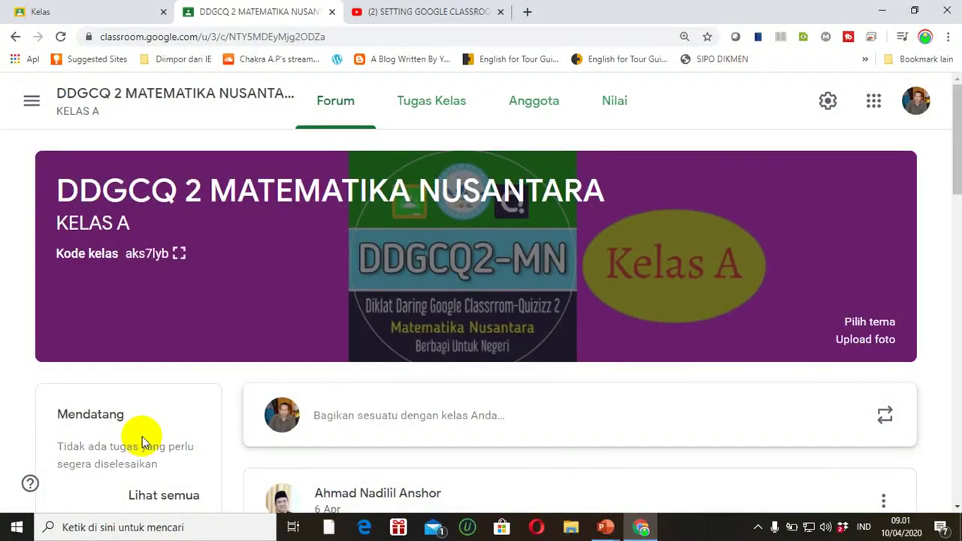
left_click(419, 108)
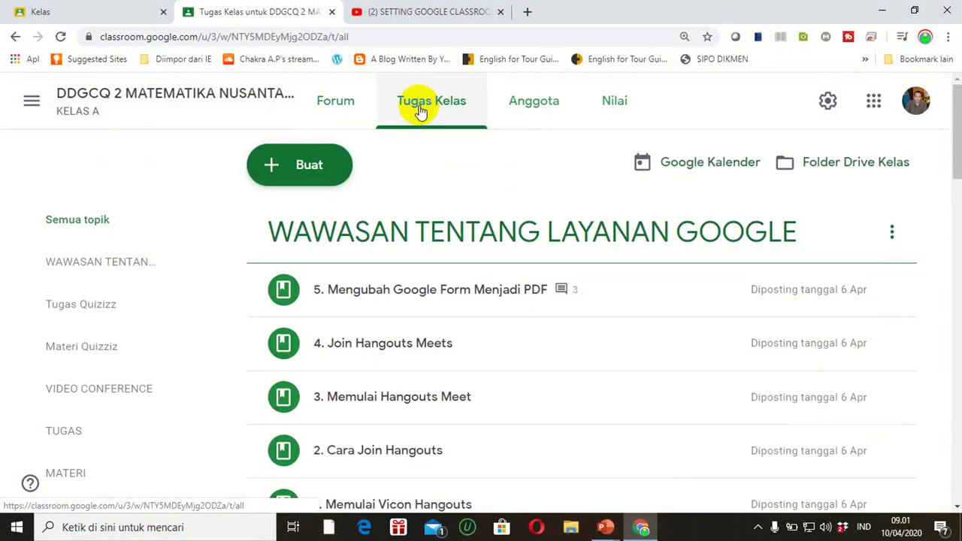
left_click(310, 173)
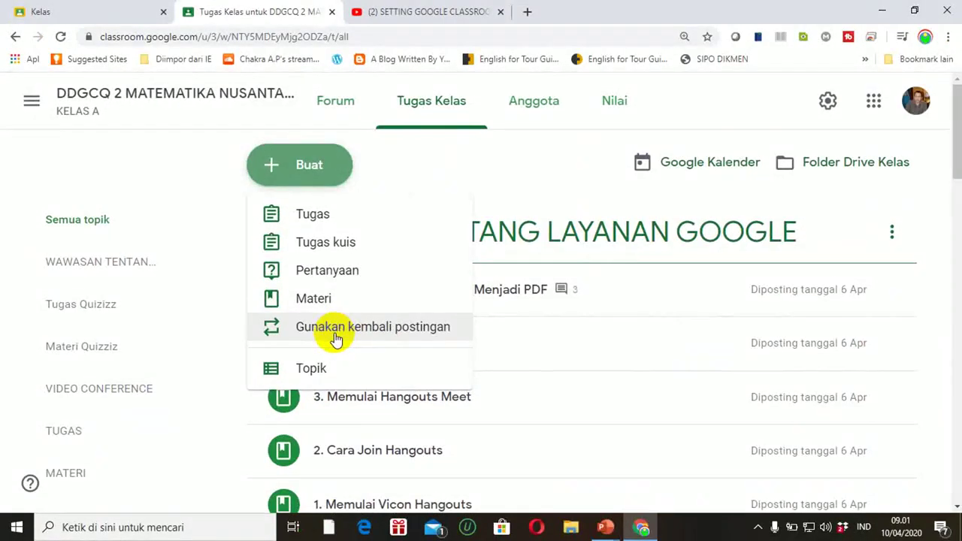
left_click(335, 335)
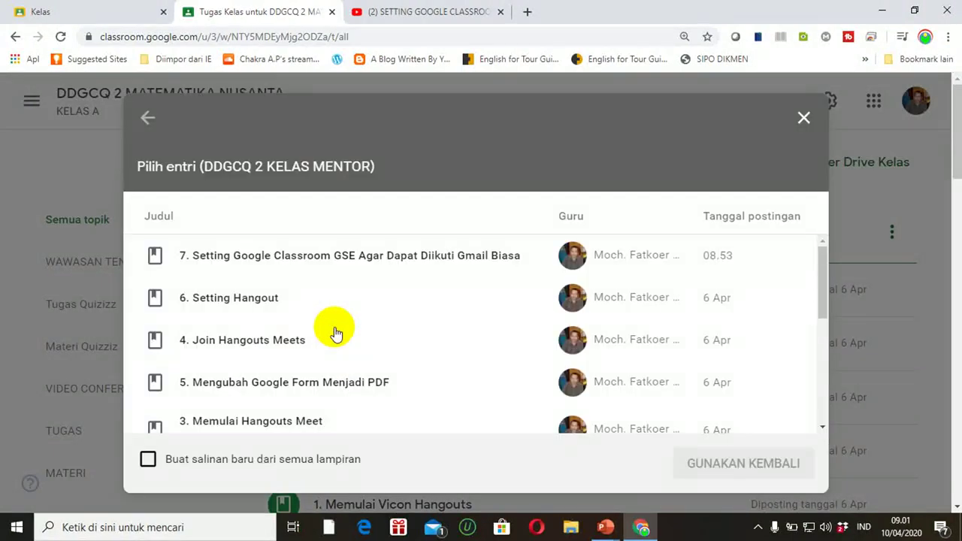
Choose DDGCQ 2 KELAS MENTOR as the source class and reuse its post "7. Setting Google Classroom GSE Agar Dapat Diikuti Gmail Biasa".
left_click(148, 121)
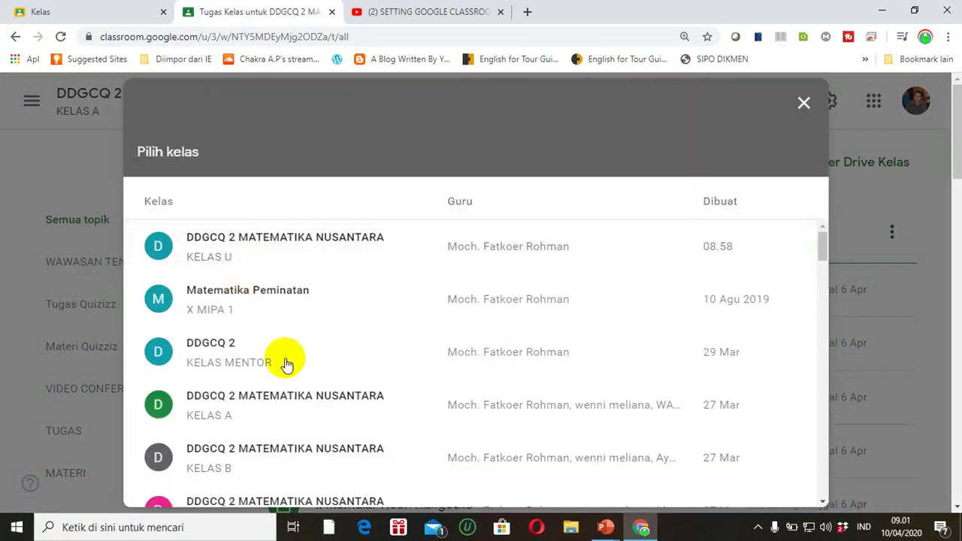
left_click_drag(825, 241, 825, 226)
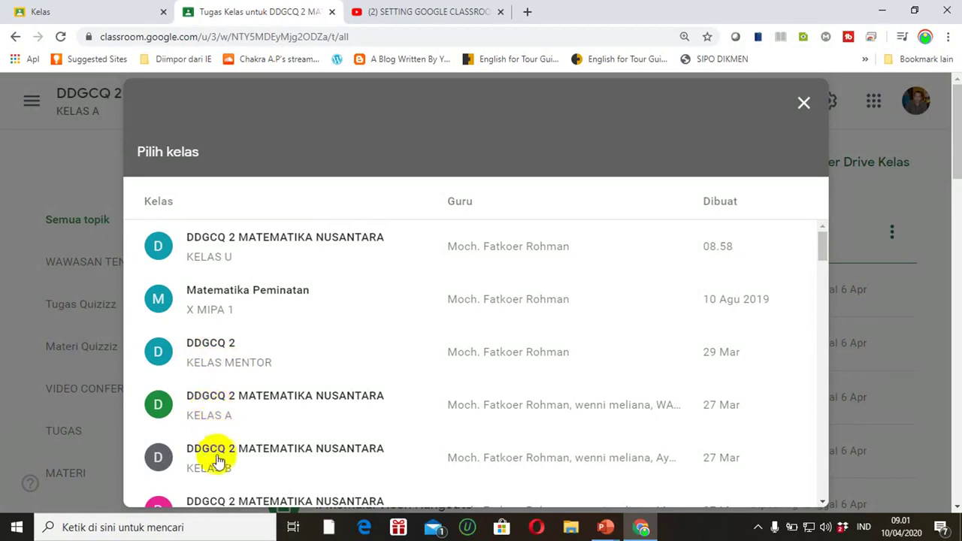
mouse_move(825, 253)
left_mouse_down()
mouse_move(826, 271)
mouse_move(826, 234)
left_mouse_up()
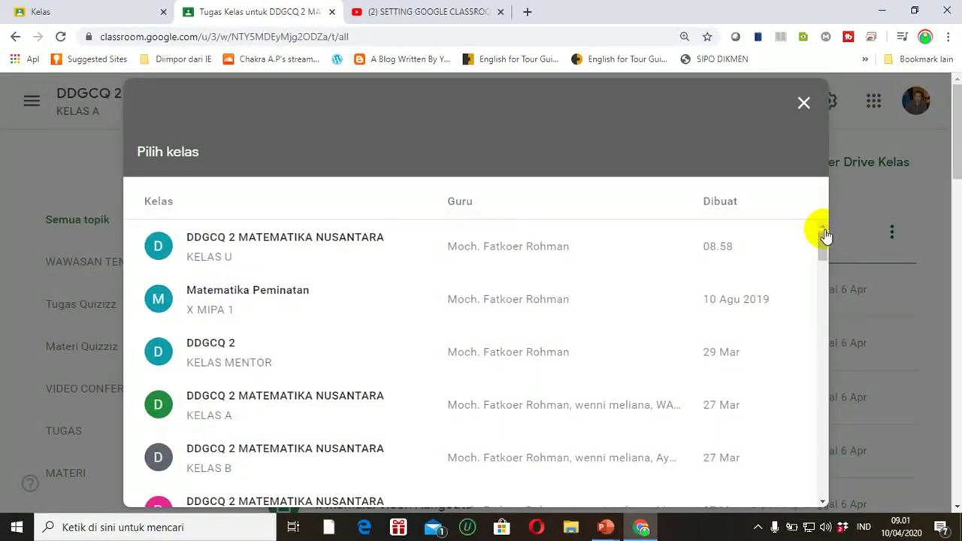
left_click(218, 360)
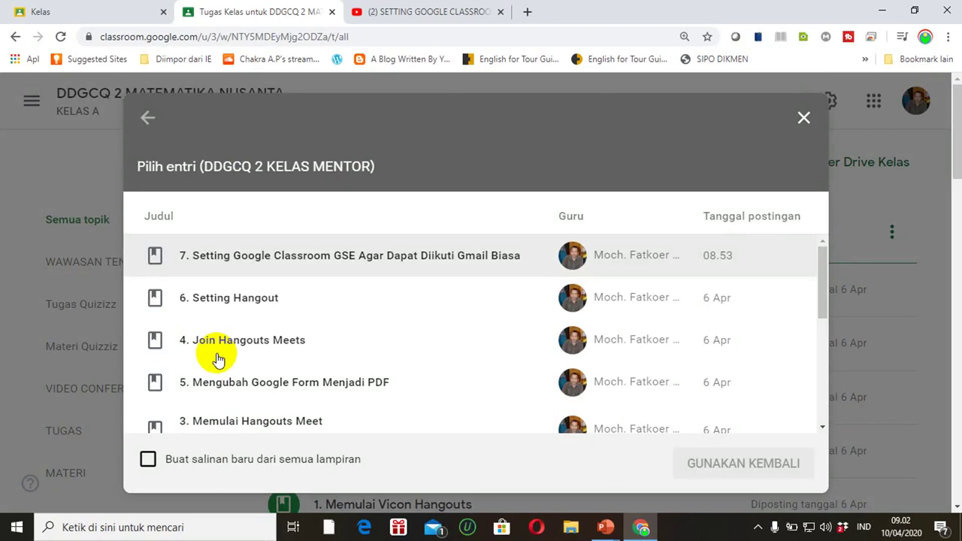
left_click(225, 267)
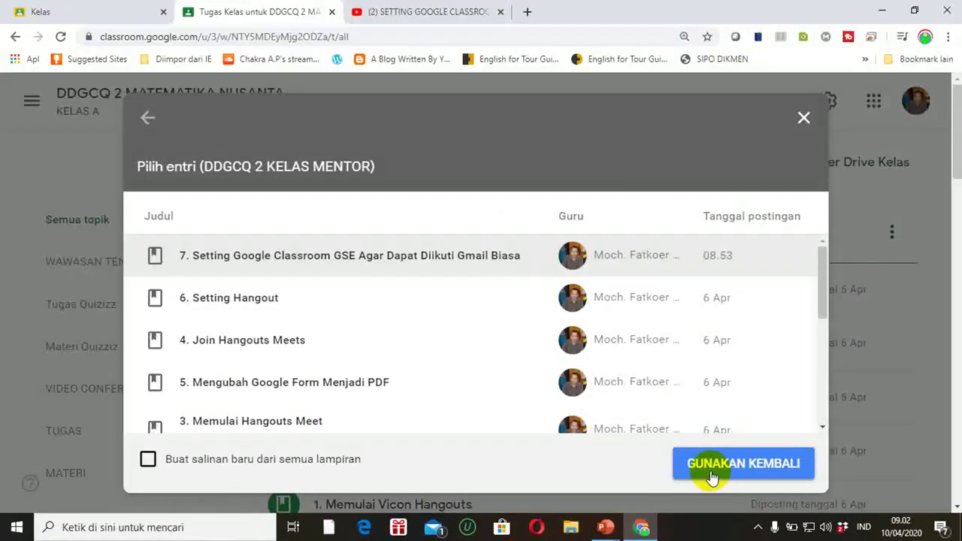
left_click(711, 475)
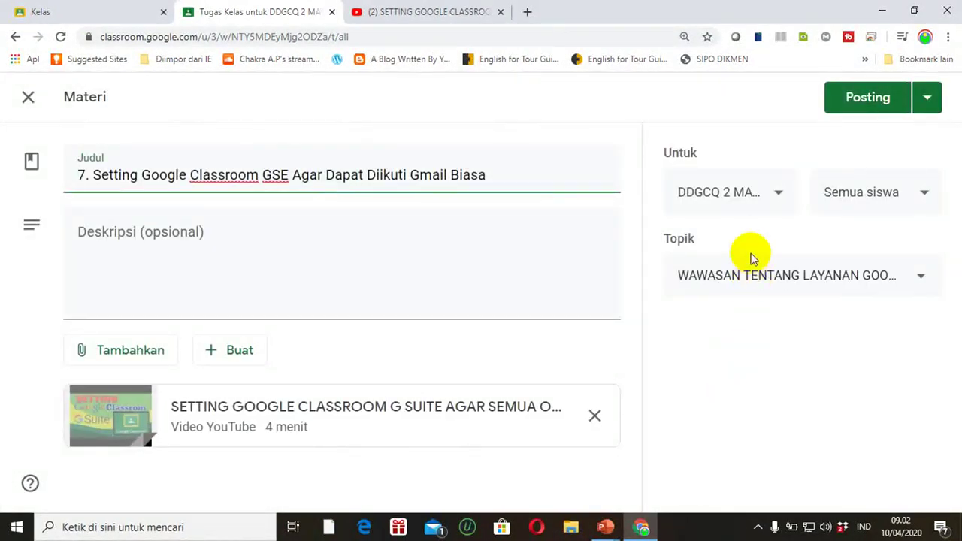
Add KELAS U and KELAS B through KELAS J as further recipient classes of the reused material.
left_click(779, 197)
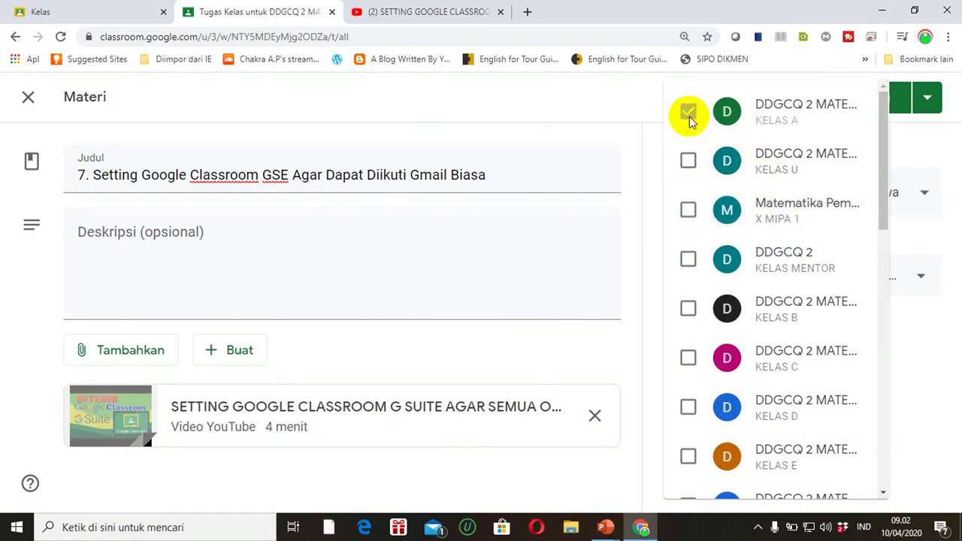
left_click(689, 164)
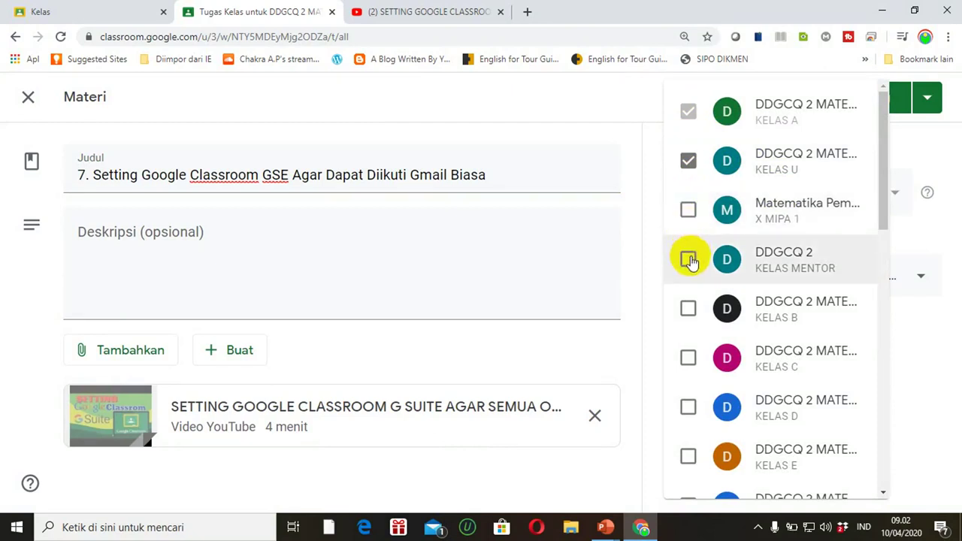
left_click(686, 308)
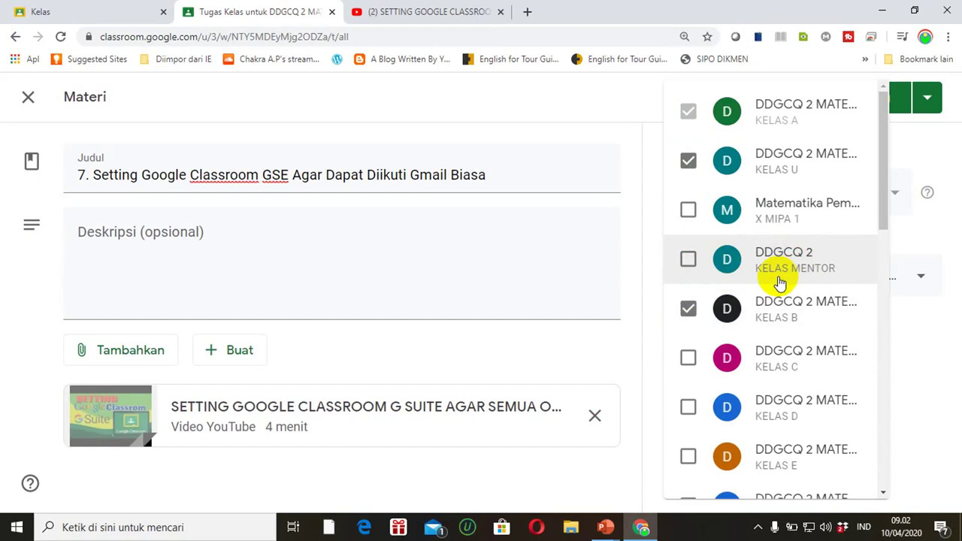
left_click(687, 359)
left_click(687, 410)
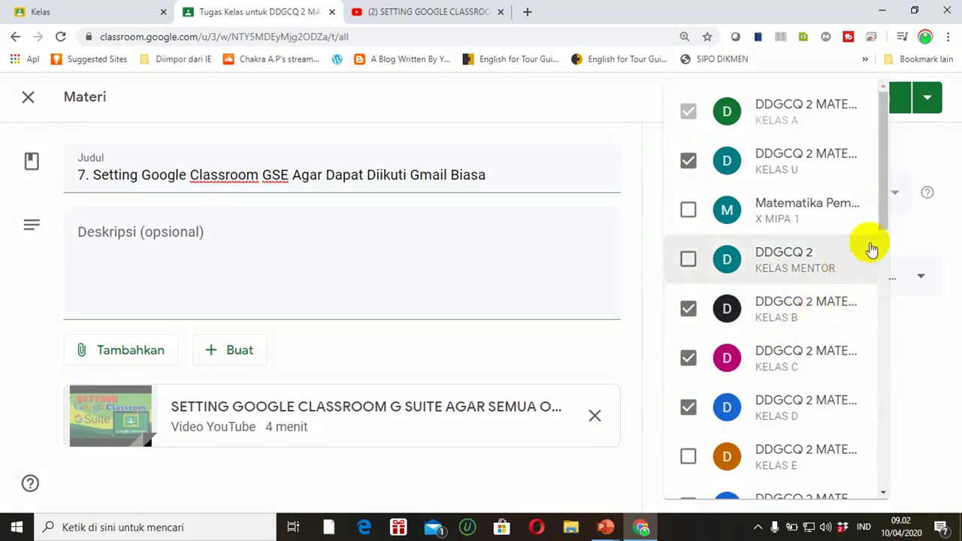
left_click_drag(884, 224, 878, 324)
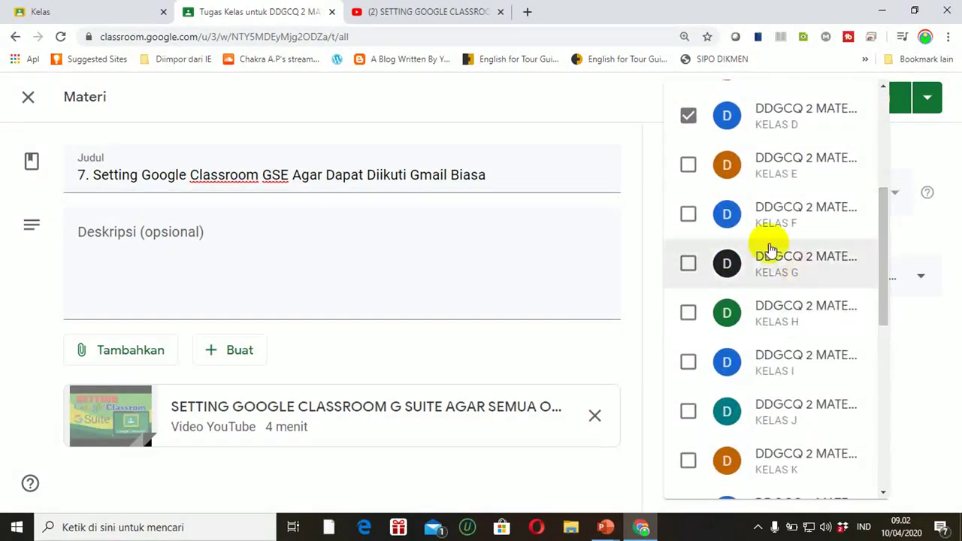
left_click(695, 178)
left_click(690, 226)
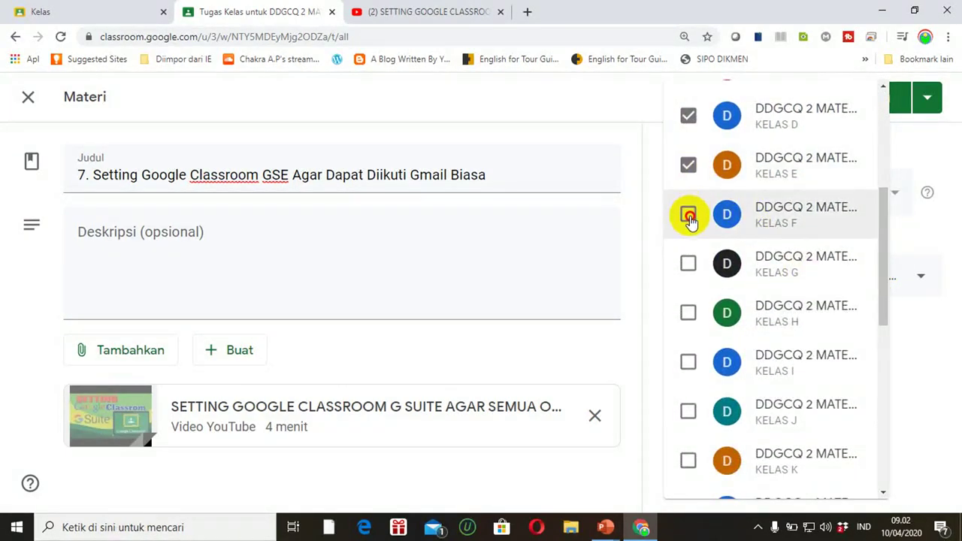
left_click(689, 264)
left_click(692, 319)
left_click(690, 364)
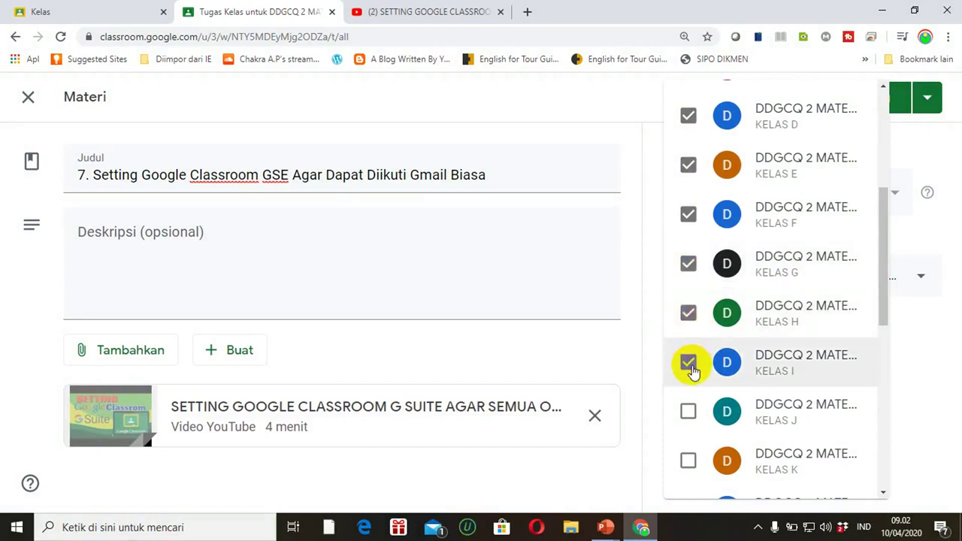
left_click(687, 413)
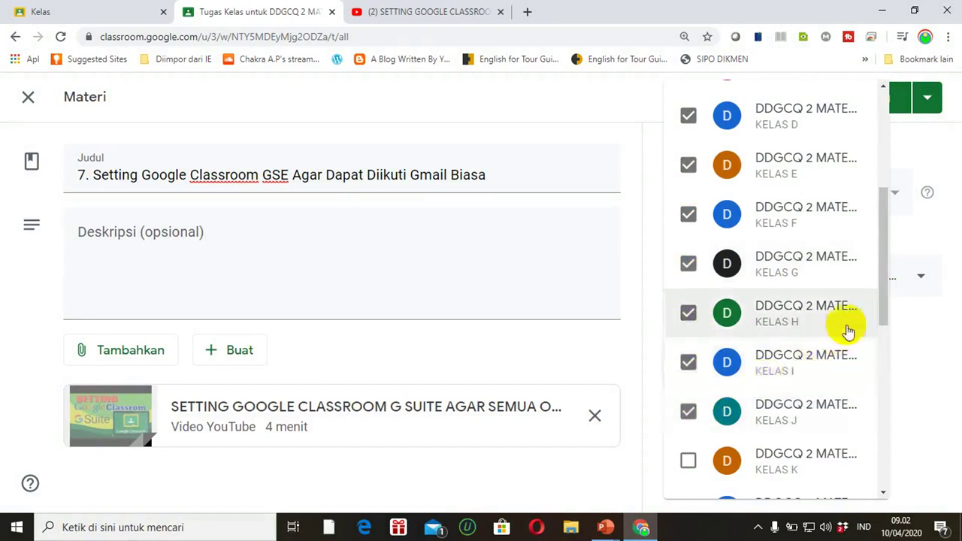
Add KELAS K through KELAS T to the classes that receive the reused material.
left_click_drag(883, 303, 880, 369)
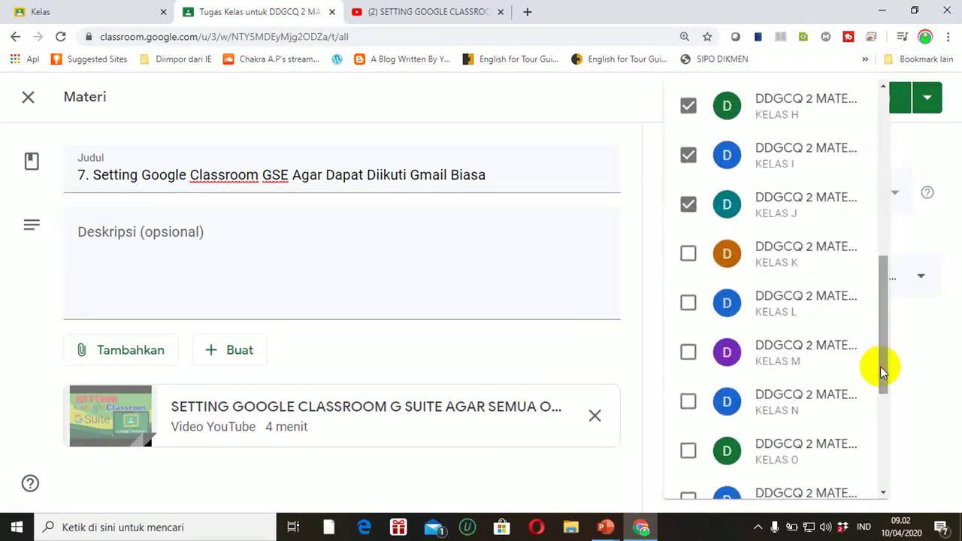
left_click(687, 253)
left_click(689, 302)
left_click(687, 352)
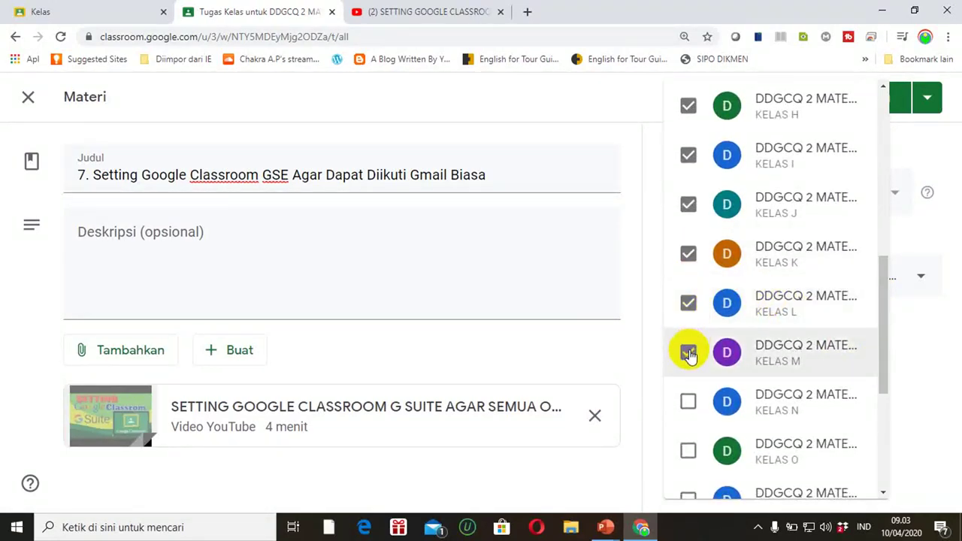
left_click(688, 401)
left_click(689, 451)
left_click_drag(878, 343, 882, 429)
left_click(688, 242)
left_click(689, 292)
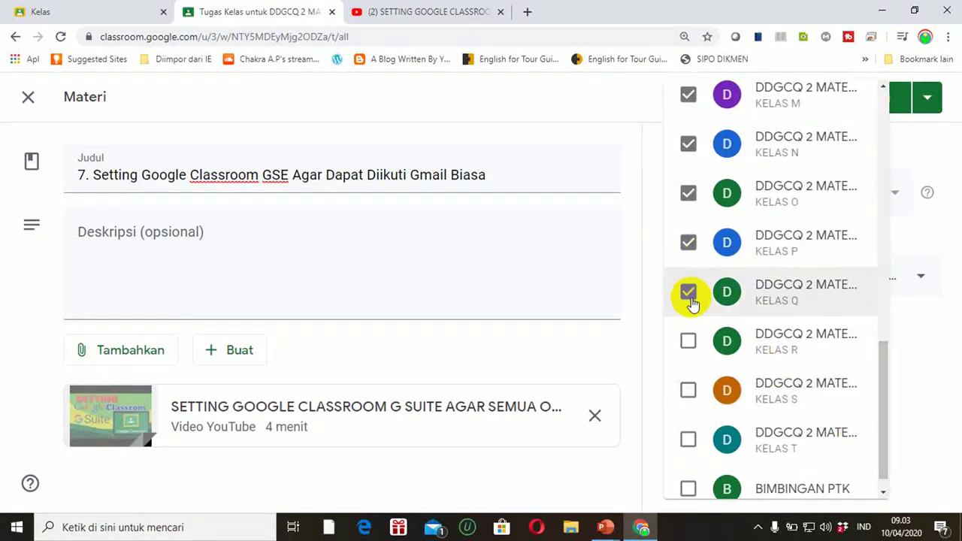
left_click(688, 342)
left_click(689, 391)
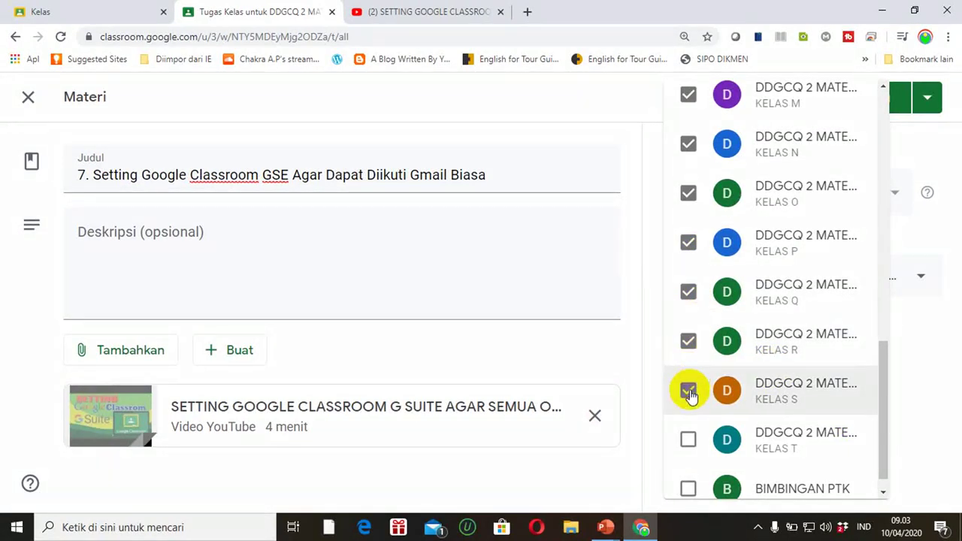
left_click(689, 440)
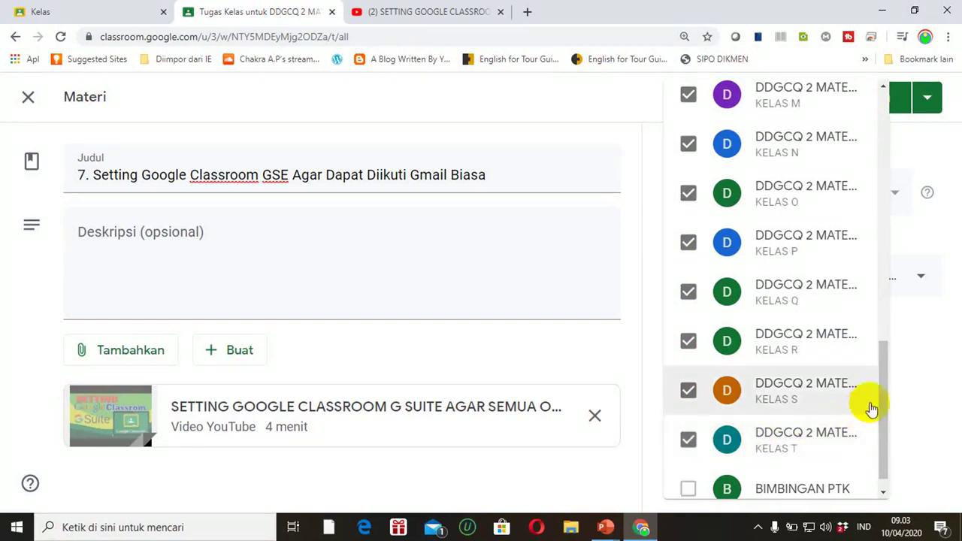
Finish the class selection, leaving out BIMBINGAN PTK, and post the material to all selected classes.
scroll(881, 397, "down", 1)
left_click(687, 467)
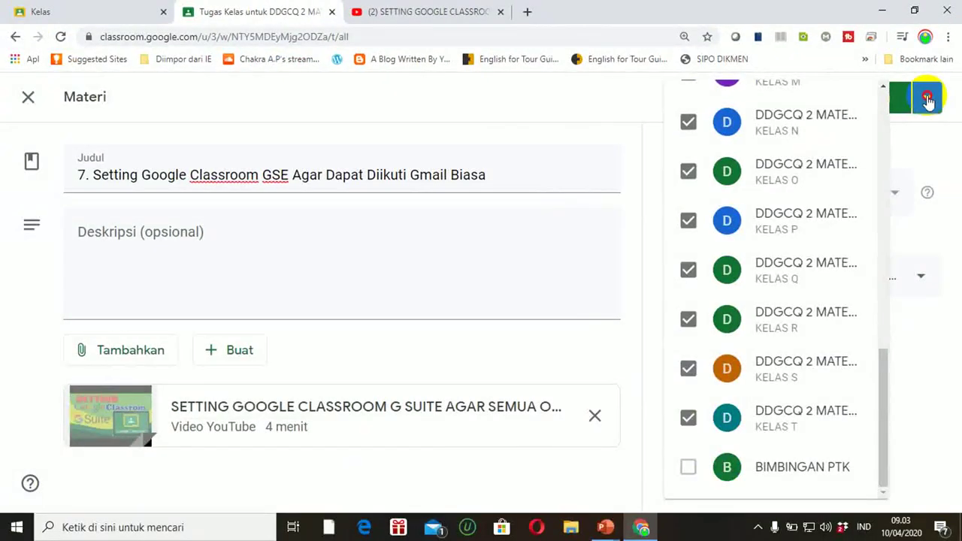
left_click(862, 292)
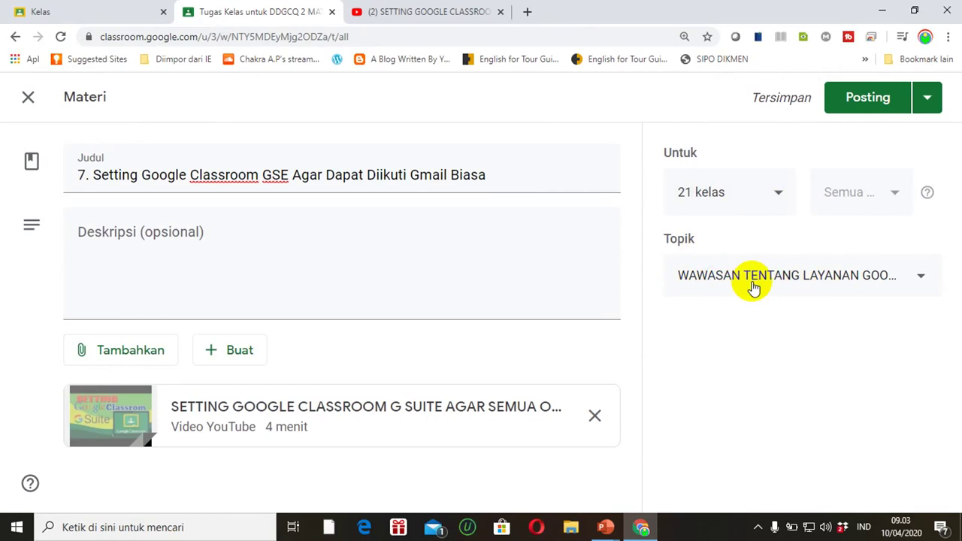
left_click(870, 108)
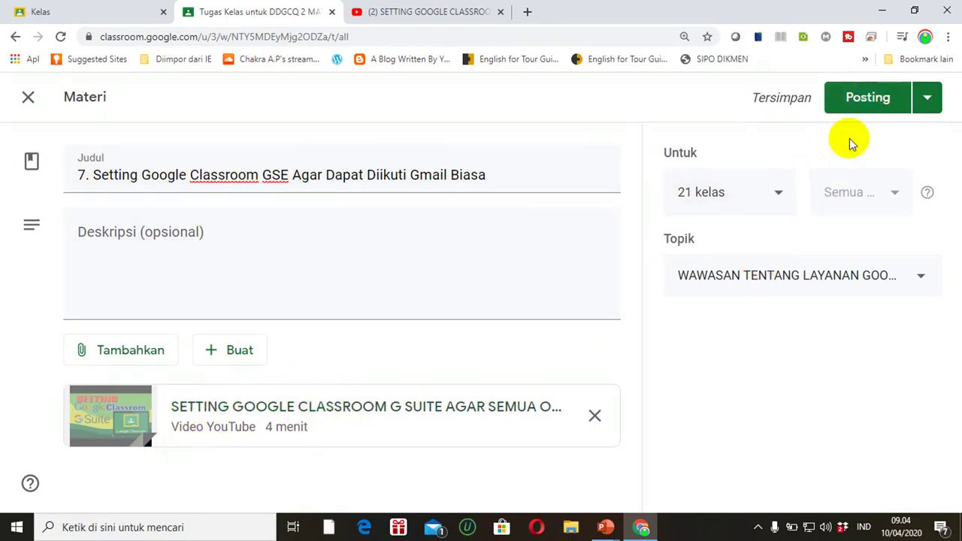
left_click(866, 103)
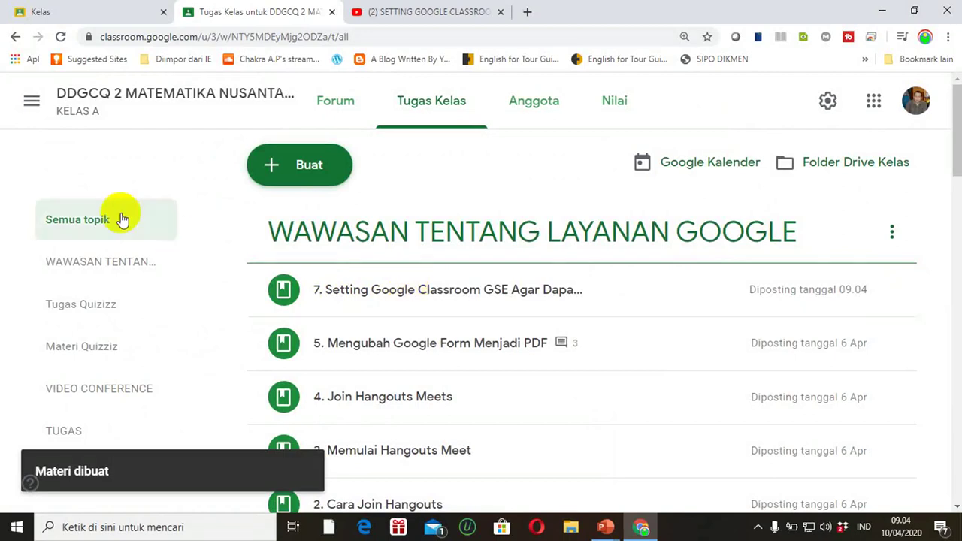
Switch to KELAS B and check its classwork for the reused post under WAWASAN TENTANG LAYANAN GOOGLE.
left_click(30, 101)
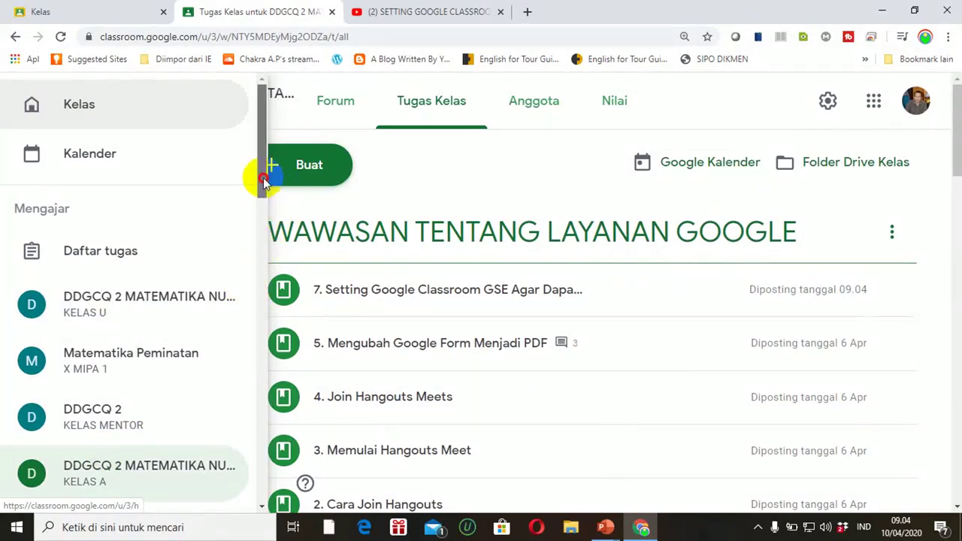
scroll(263, 208, "down", 2)
left_click(105, 387)
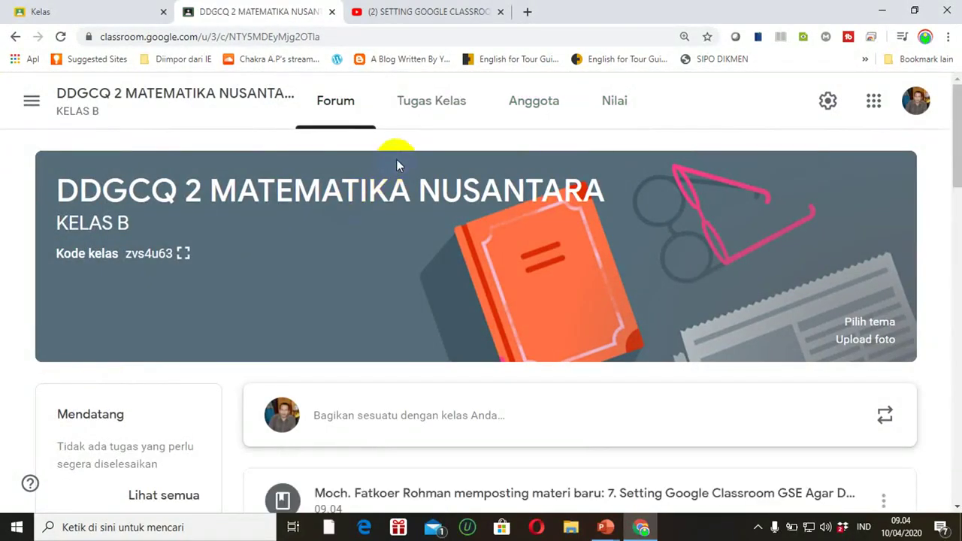
left_click(433, 109)
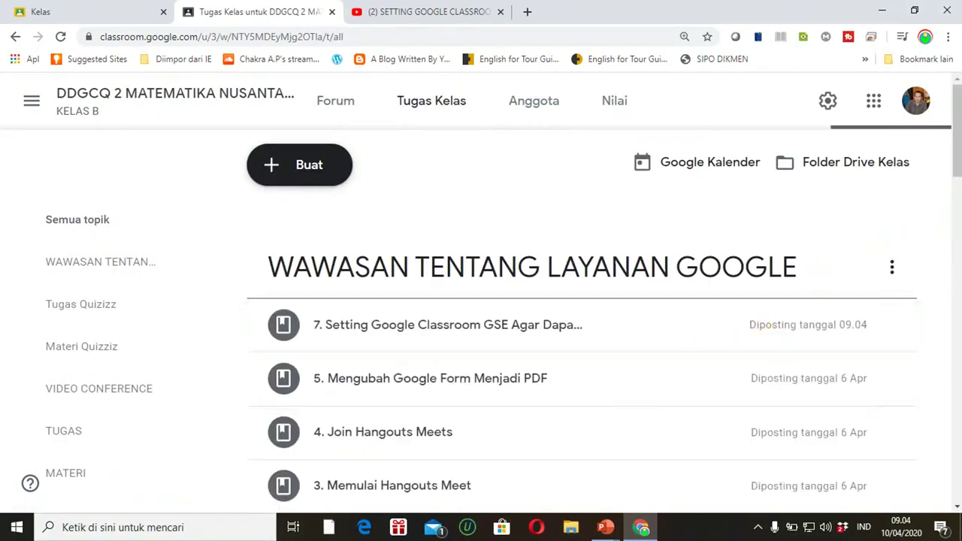
mouse_move(958, 143)
left_mouse_down()
mouse_move(959, 176)
mouse_move(958, 147)
left_mouse_up()
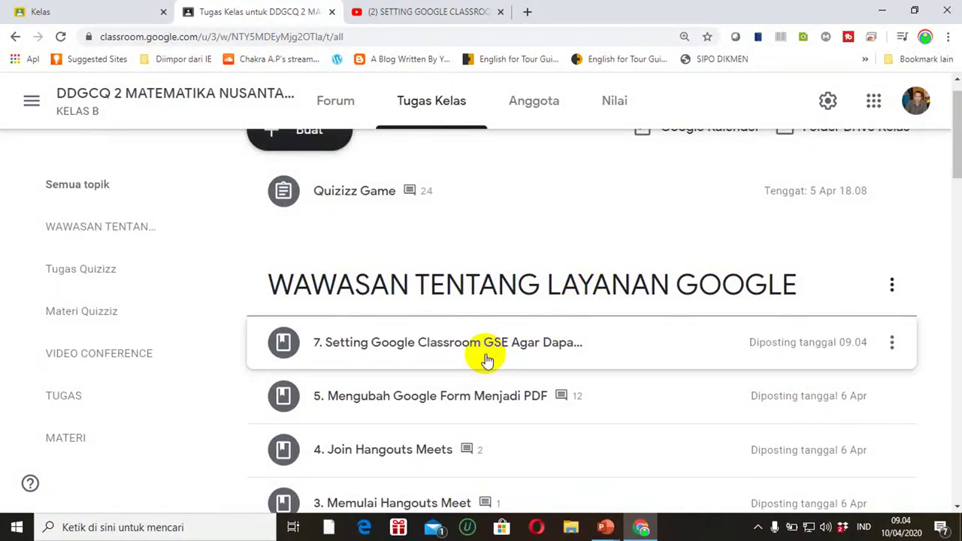
Check the classwork of KELAS C for the reused post, and return to the overview of all classes.
left_click(31, 100)
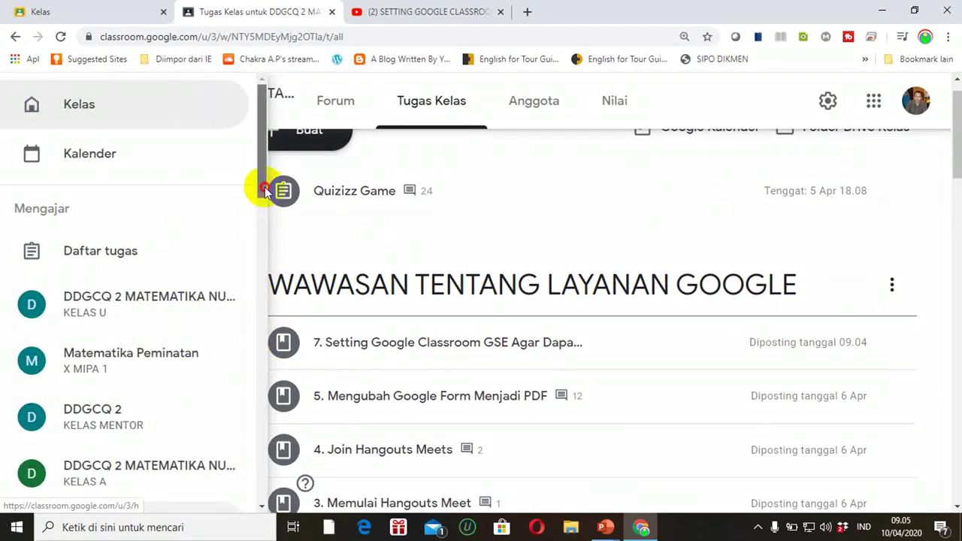
left_click_drag(262, 188, 263, 218)
left_click(97, 473)
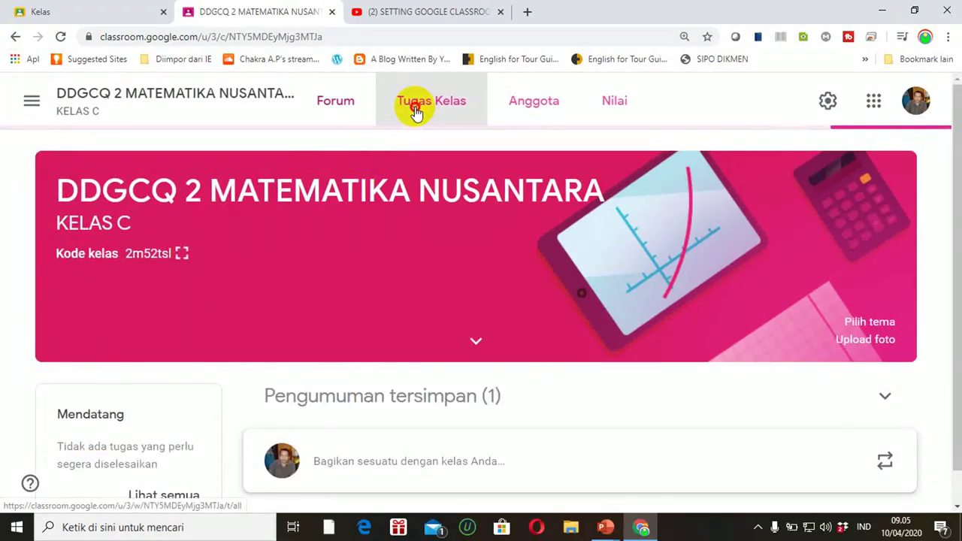
left_click(417, 111)
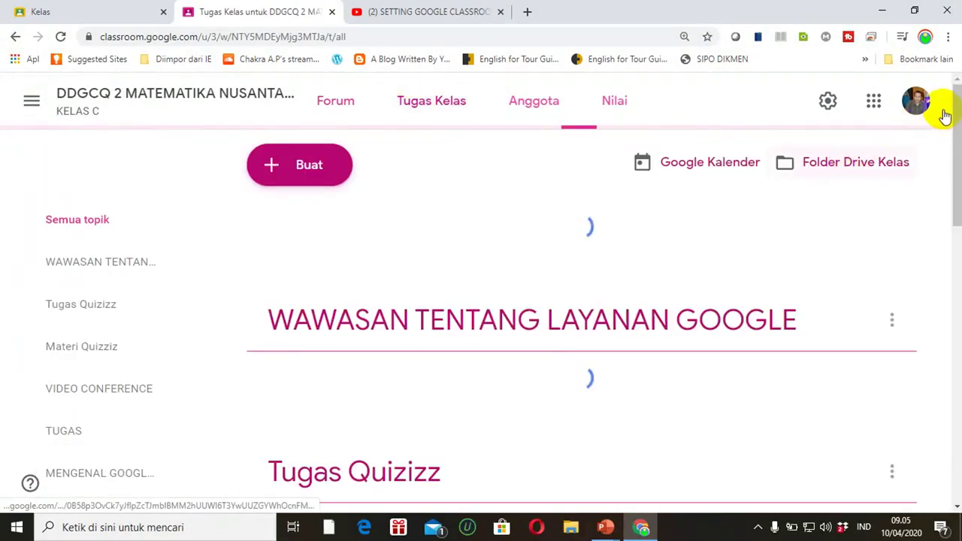
left_click_drag(956, 123, 917, 172)
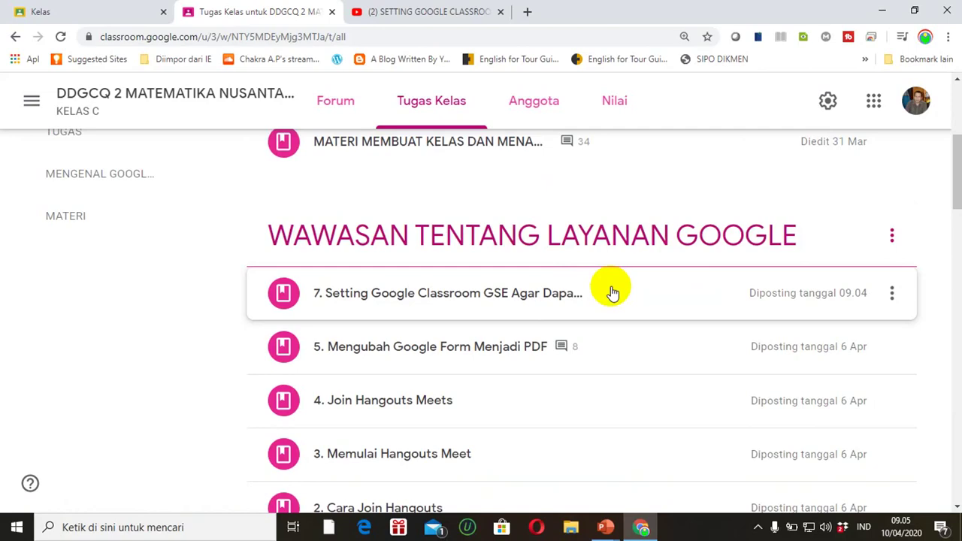
left_click_drag(947, 199, 949, 142)
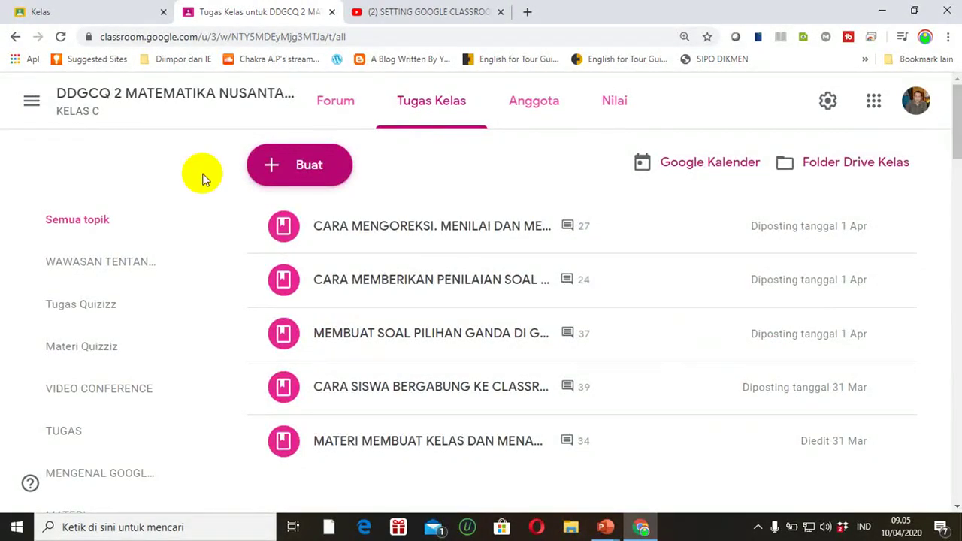
left_click(28, 103)
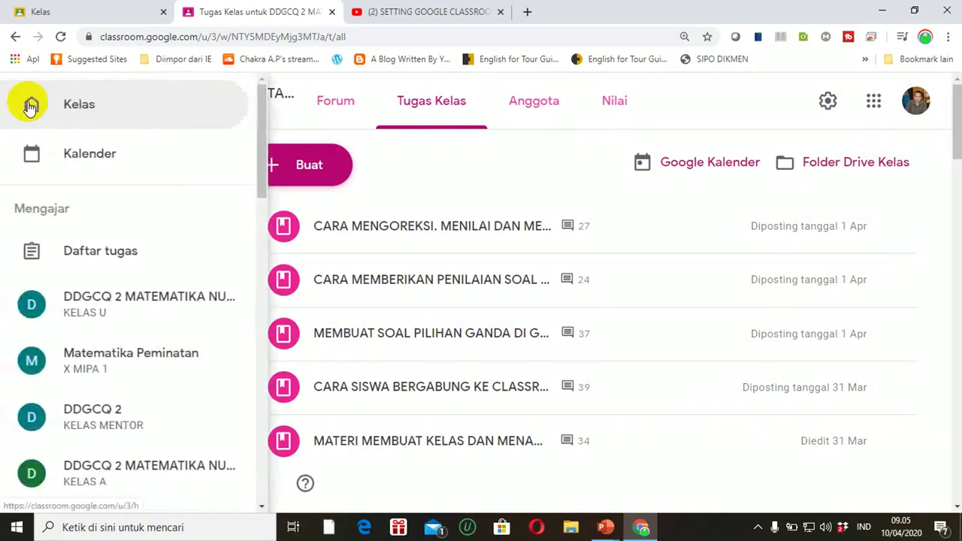
left_click(64, 111)
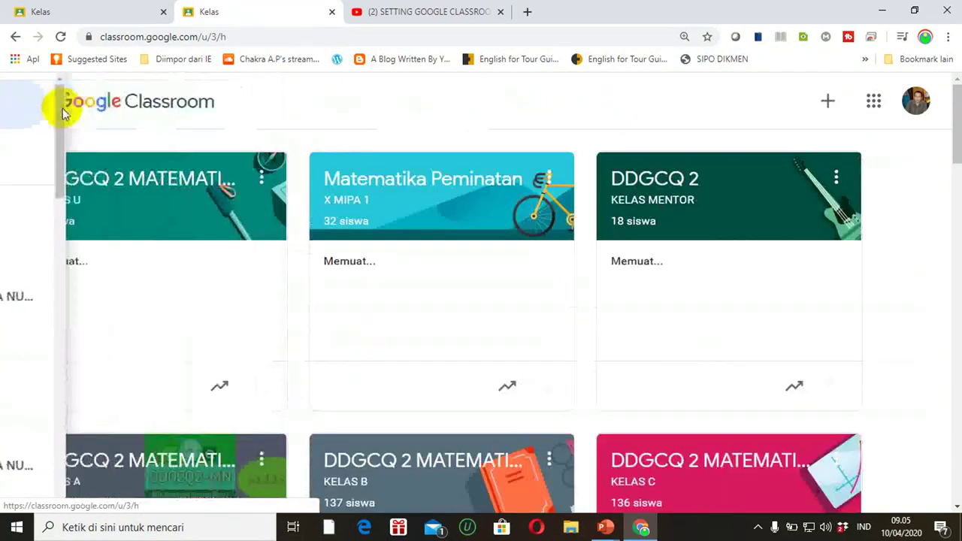